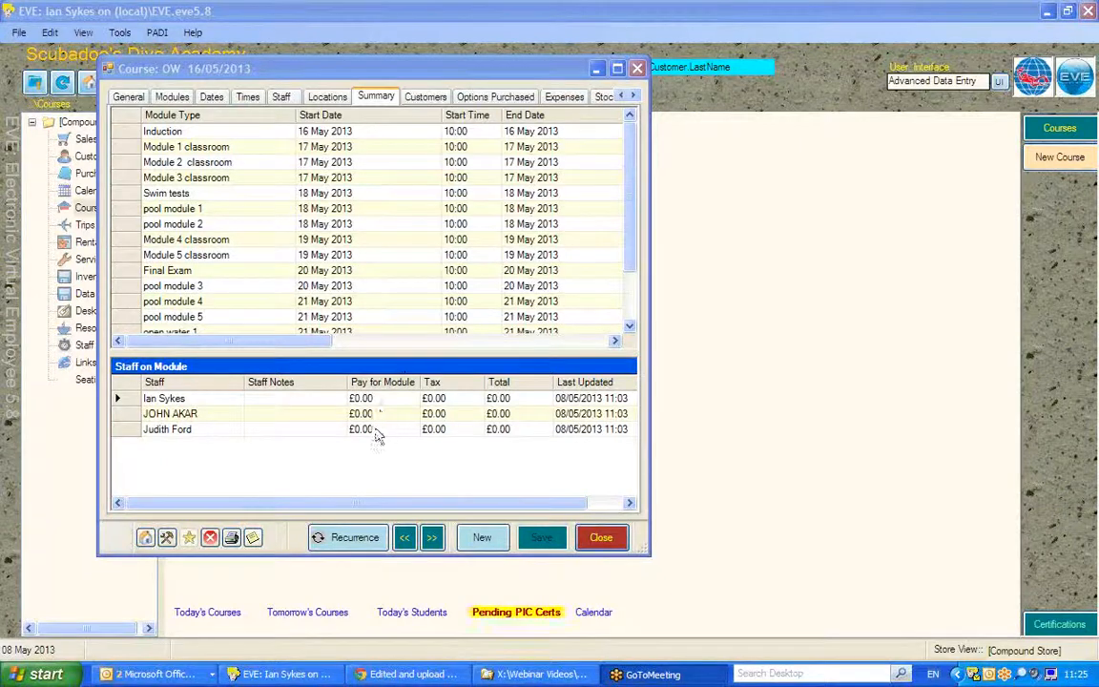
Step: Open the recurrence settings of the OW 16/05/2013 course and look through the weekly, monthly and yearly options
{"action": "left_click", "coordinate": [353, 538]}
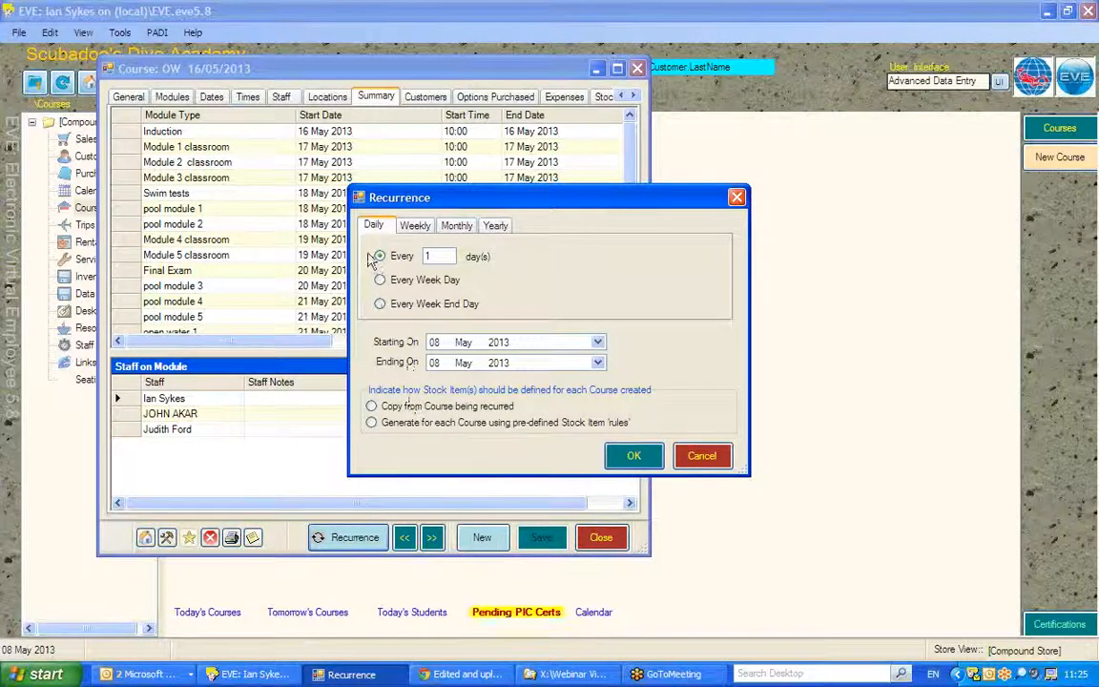
{"action": "left_click", "coordinate": [417, 232]}
{"action": "left_click", "coordinate": [454, 228]}
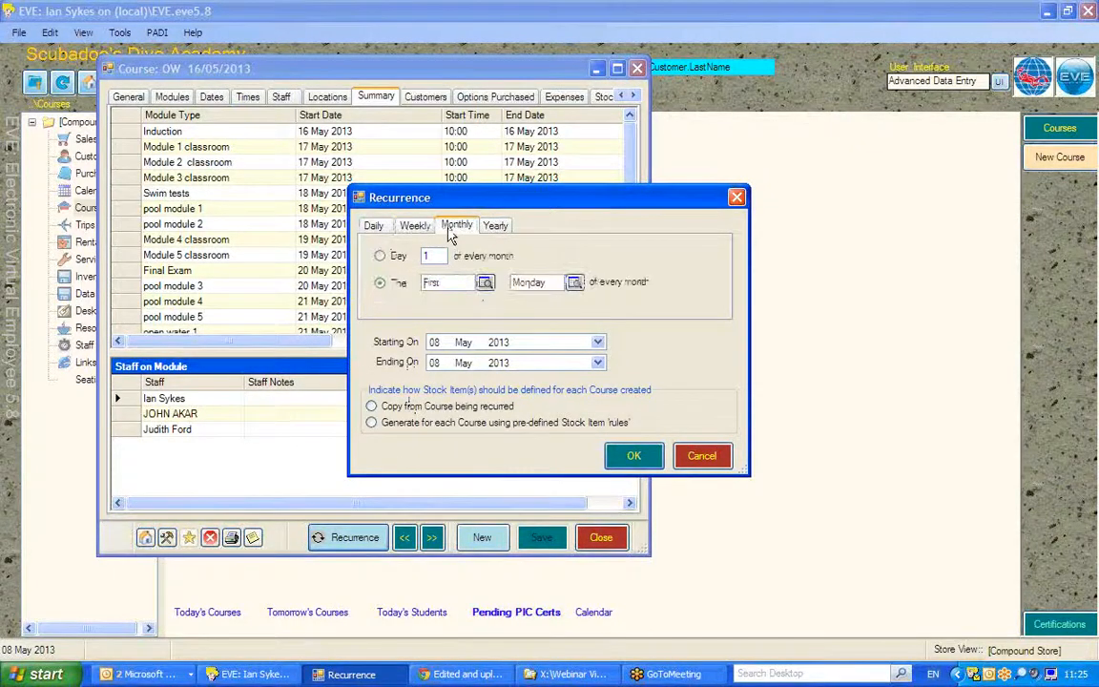
{"action": "left_click", "coordinate": [497, 230]}
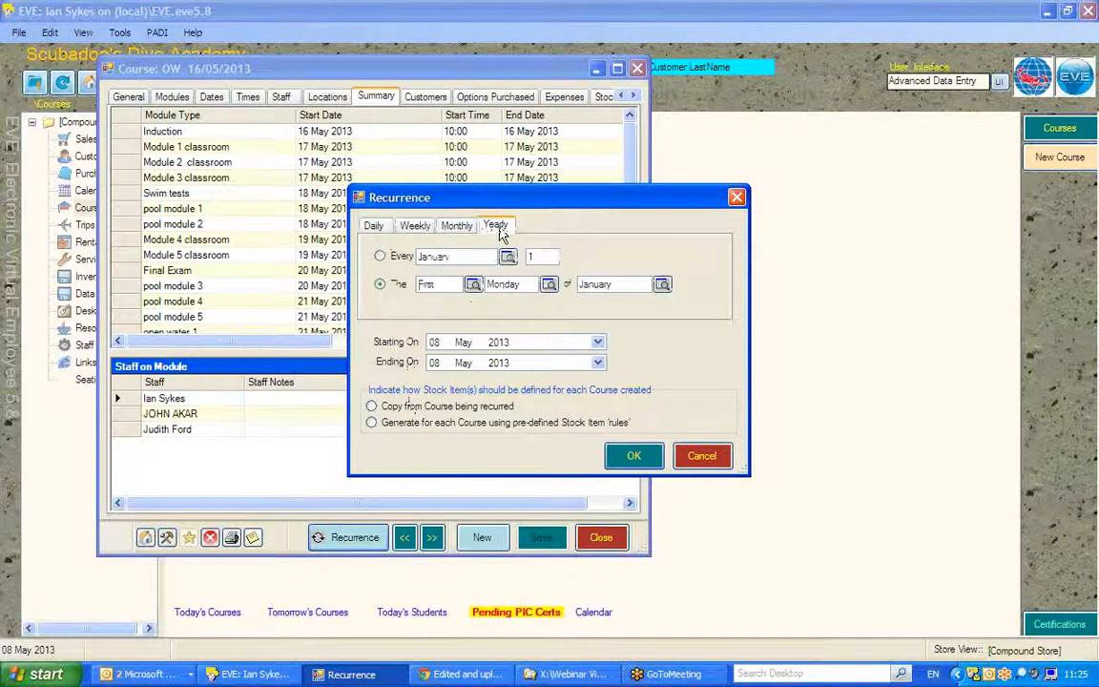
Step: Try the daily recurrence options, first with an interval of 4 days and then with every week day
{"action": "left_click", "coordinate": [373, 225]}
{"action": "left_click", "coordinate": [401, 256]}
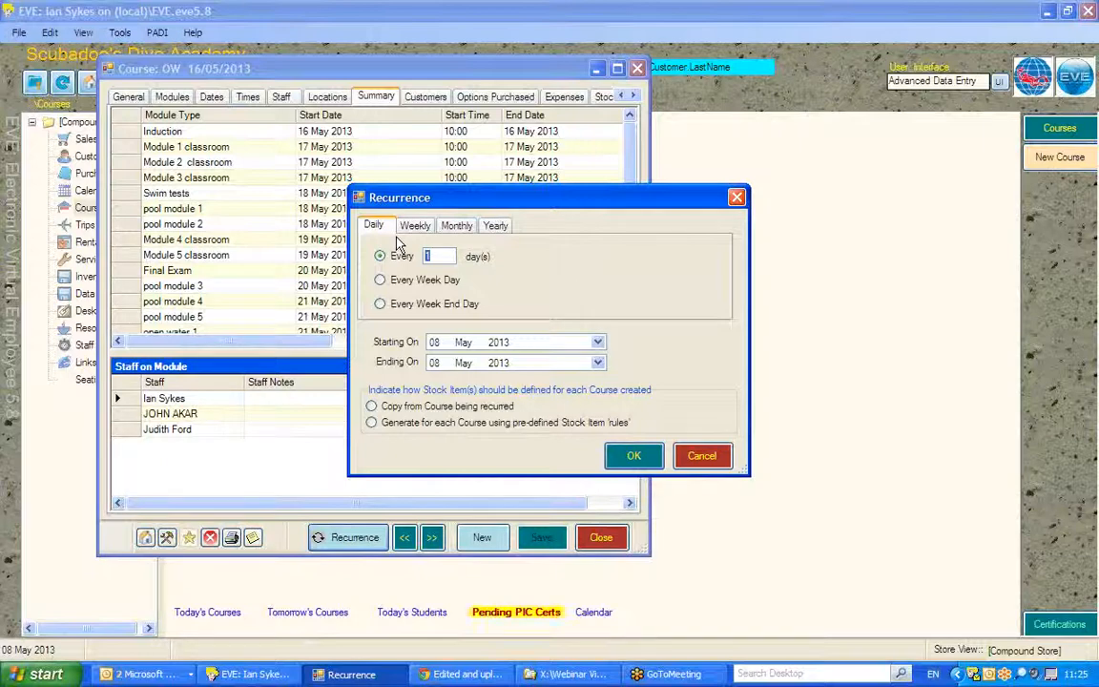
{"action": "type", "text": "4"}
{"action": "left_click", "coordinate": [420, 289]}
Step: Define a weekly recurrence for the course that repeats every 3 weeks on Thursday
{"action": "left_click", "coordinate": [417, 224]}
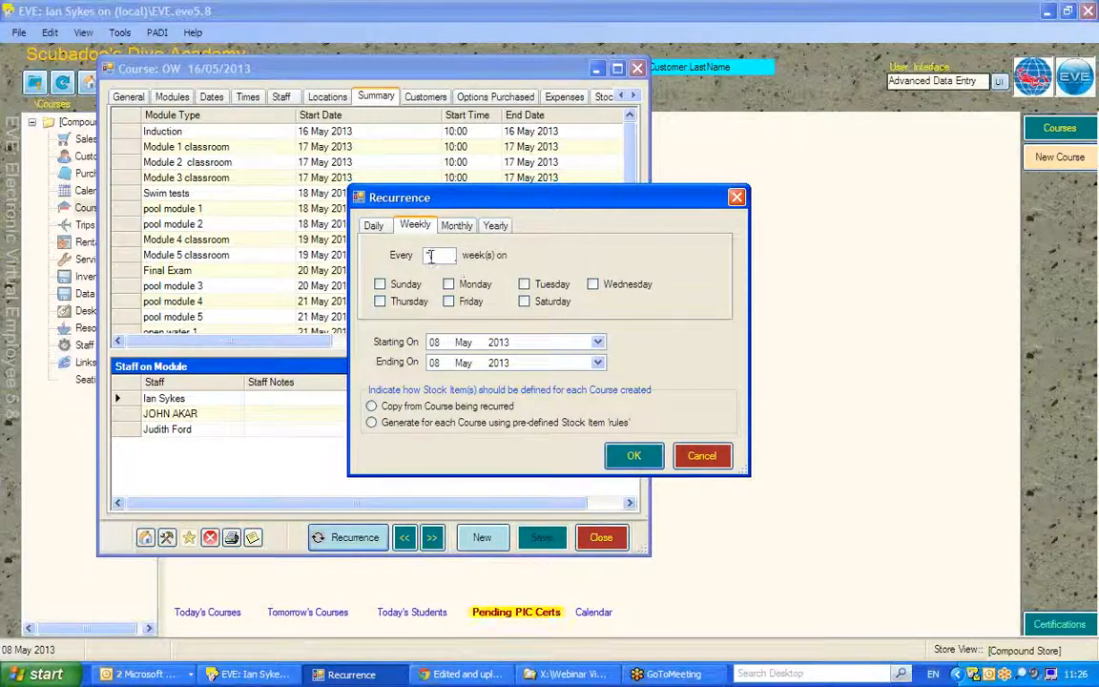
{"action": "left_click_drag", "start_coordinate": [432, 255], "coordinate": [401, 259]}
{"action": "left_click", "coordinate": [380, 302]}
{"action": "left_click_drag", "start_coordinate": [450, 256], "coordinate": [392, 265]}
{"action": "type", "text": "2"}
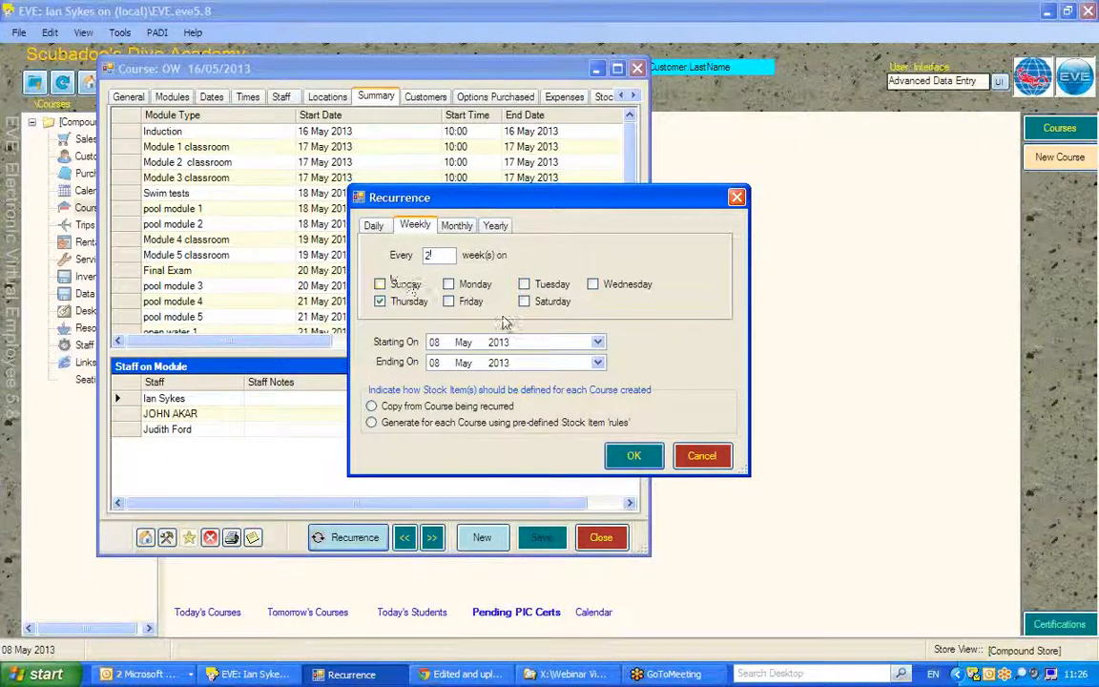
{"action": "left_click_drag", "start_coordinate": [443, 256], "coordinate": [422, 255]}
{"action": "type", "text": "3"}
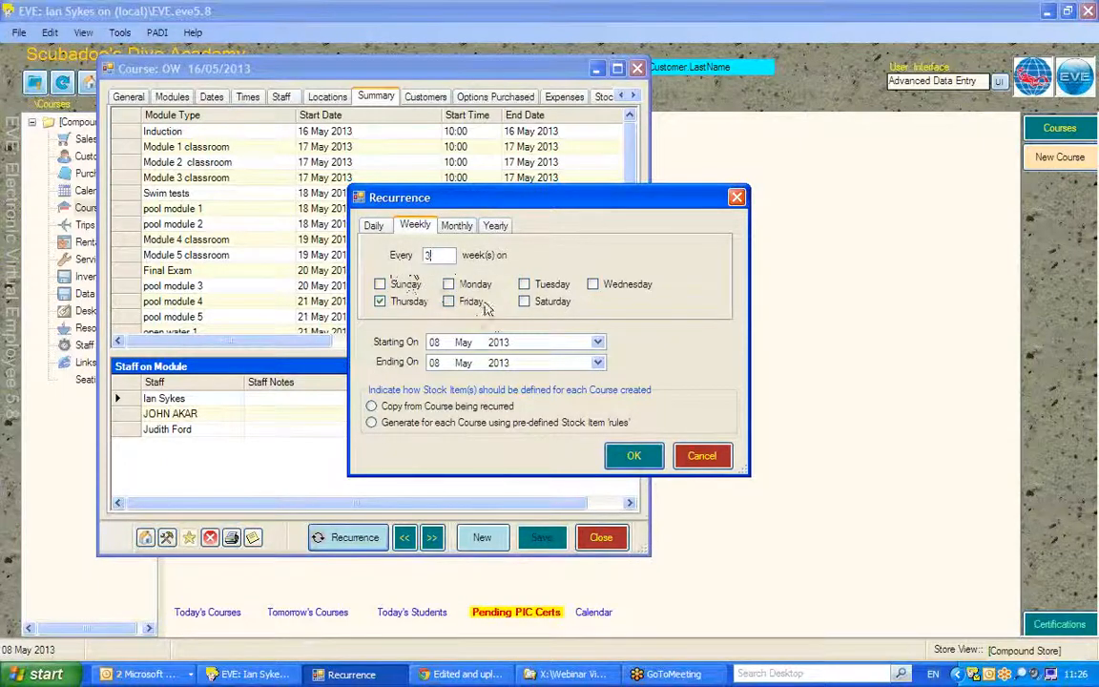
{"action": "left_click", "coordinate": [449, 301]}
Step: Examine the monthly recurrence options, including the fixed day of the month and the choices for which week of the month
{"action": "left_click", "coordinate": [457, 226]}
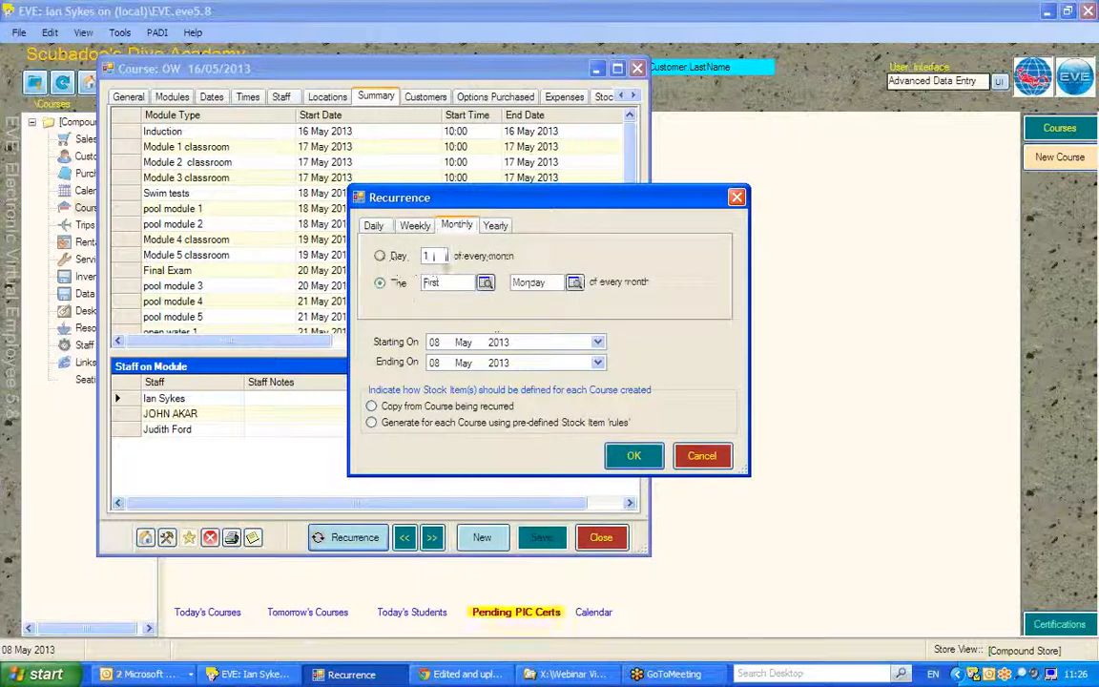
{"action": "left_click", "coordinate": [380, 255]}
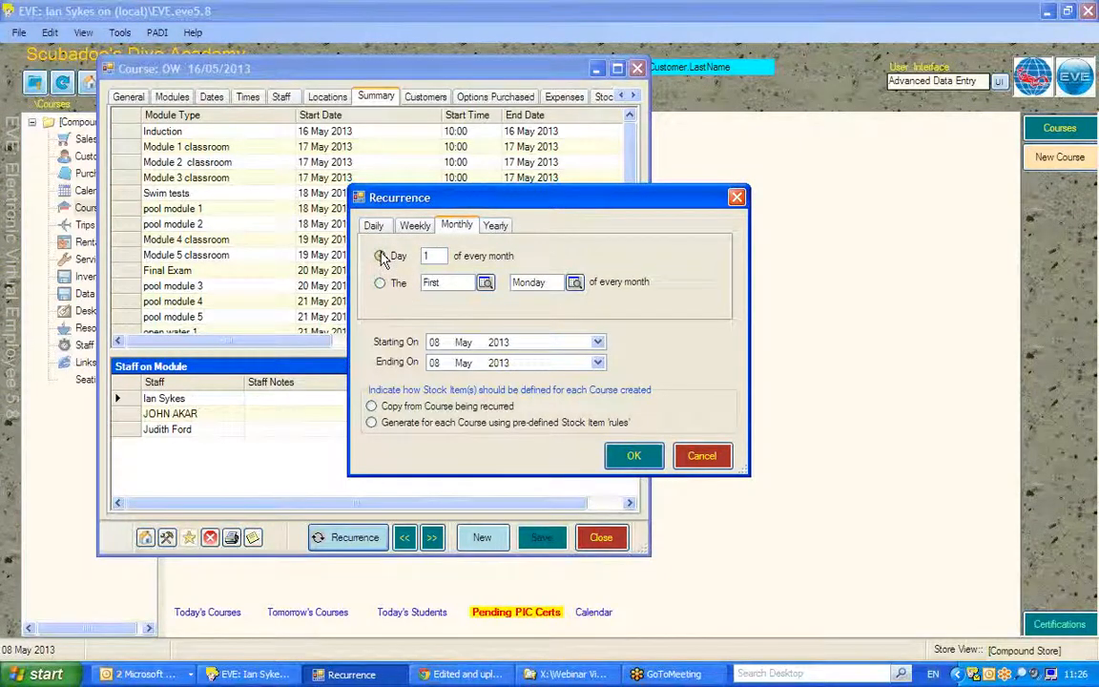
{"action": "left_click", "coordinate": [380, 284]}
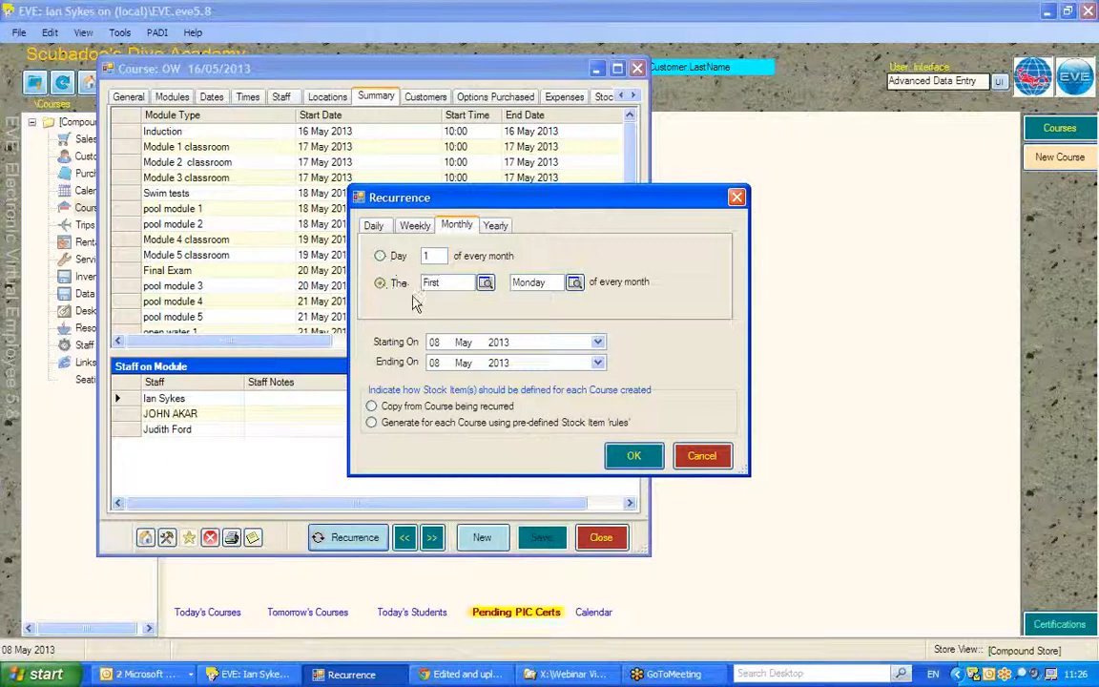
{"action": "left_click", "coordinate": [486, 283]}
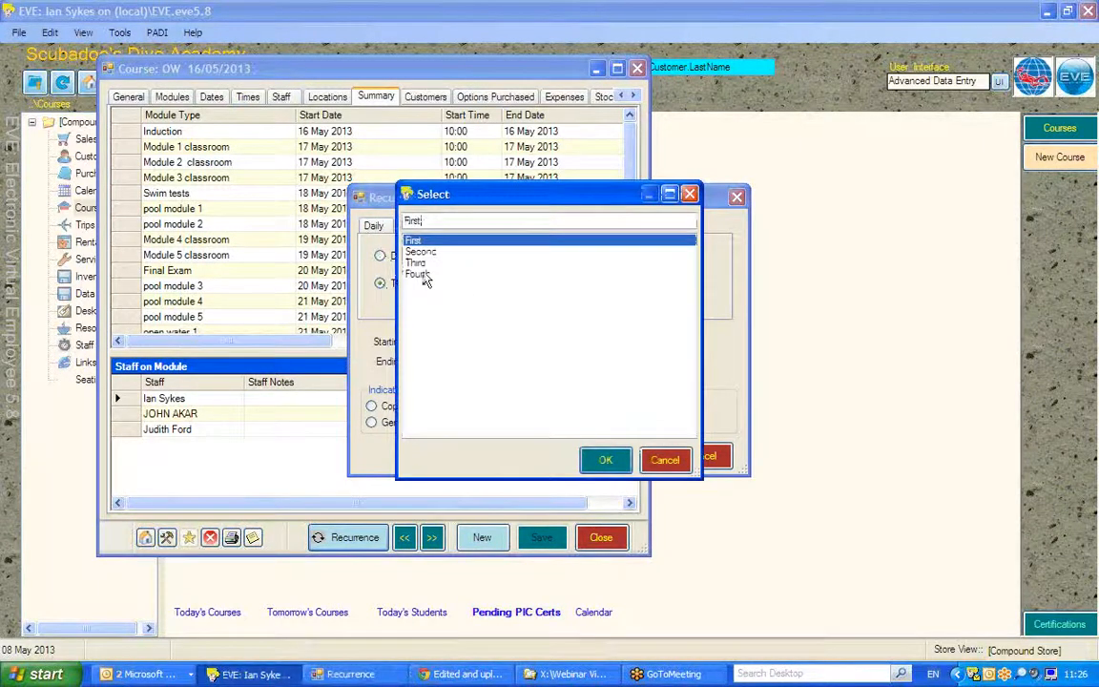
{"action": "left_click", "coordinate": [665, 460]}
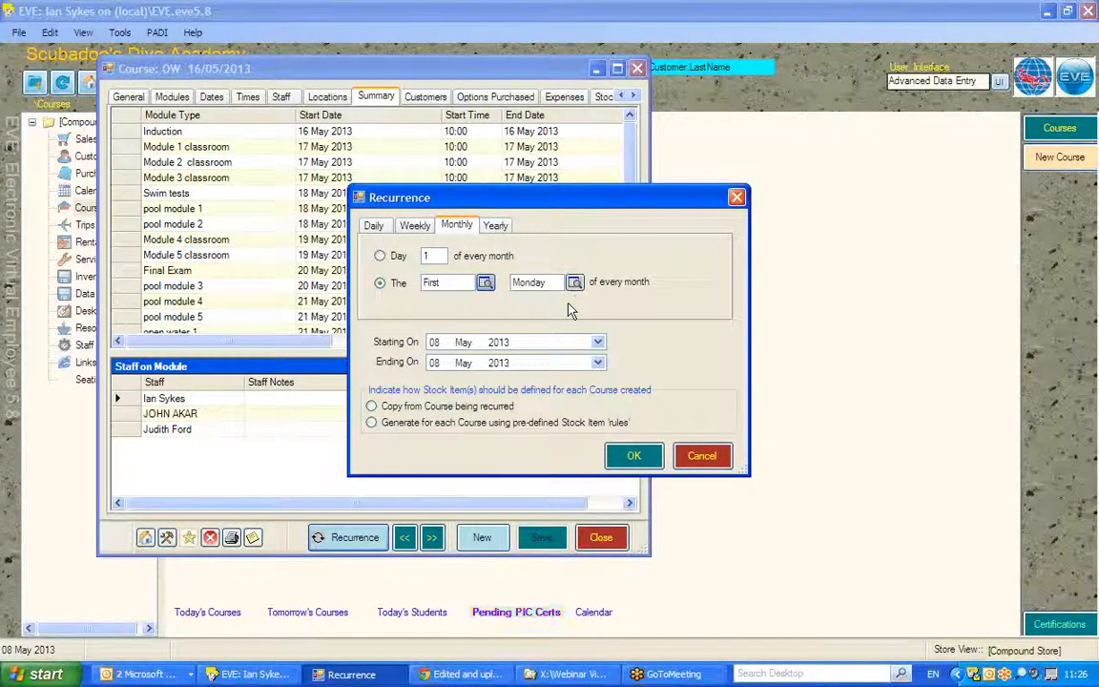
Step: Set the weekly recurrence to start on 30 May 2013 and end on 8 September 2013
{"action": "left_click", "coordinate": [414, 227]}
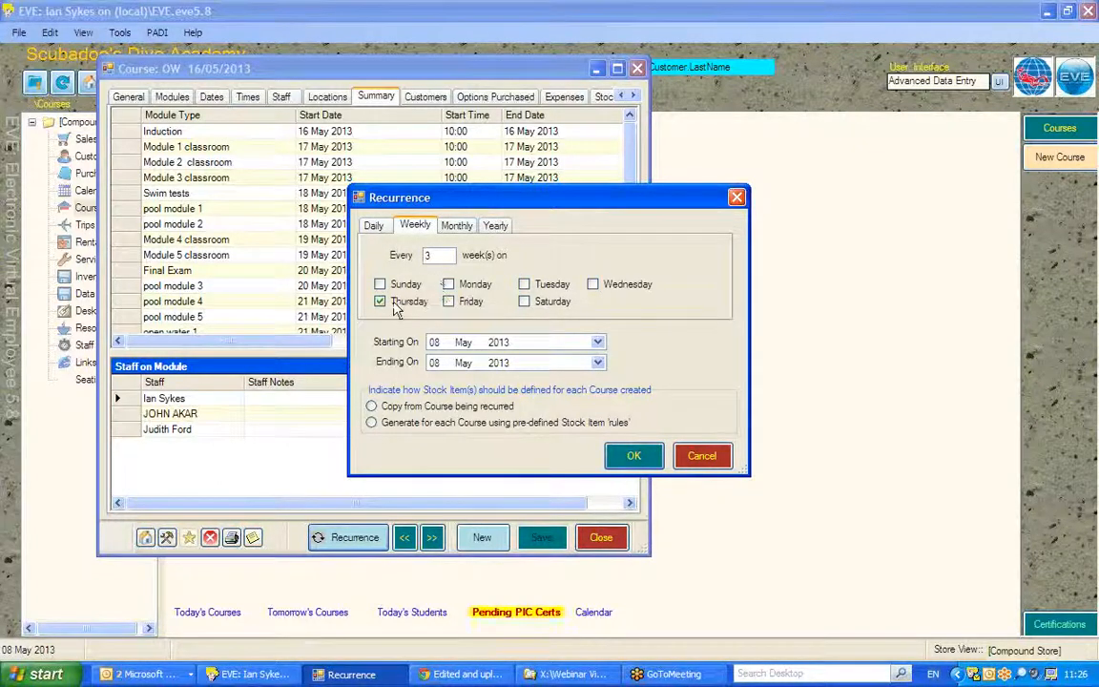
{"action": "left_click", "coordinate": [597, 344]}
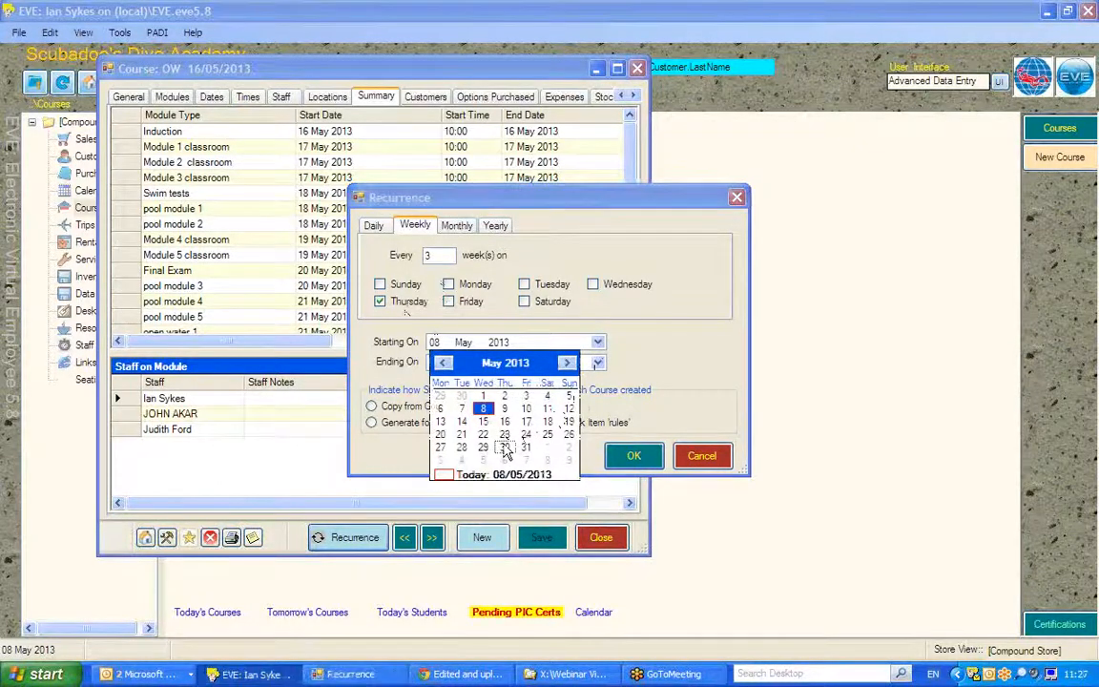
{"action": "left_click", "coordinate": [505, 447]}
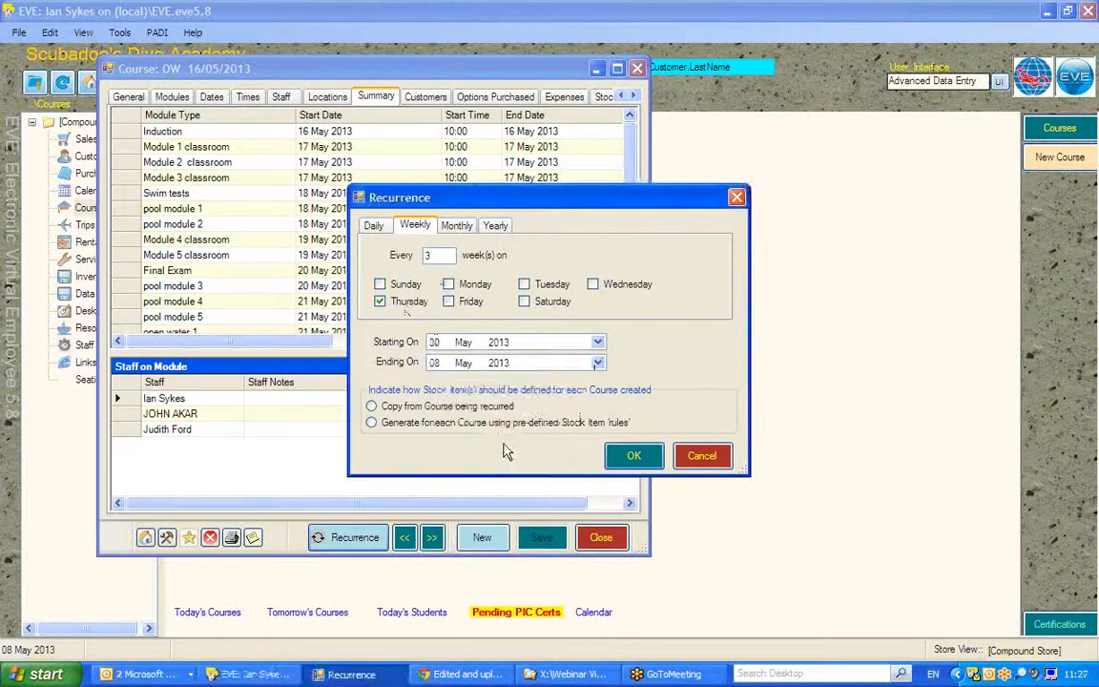
{"action": "left_click", "coordinate": [597, 364]}
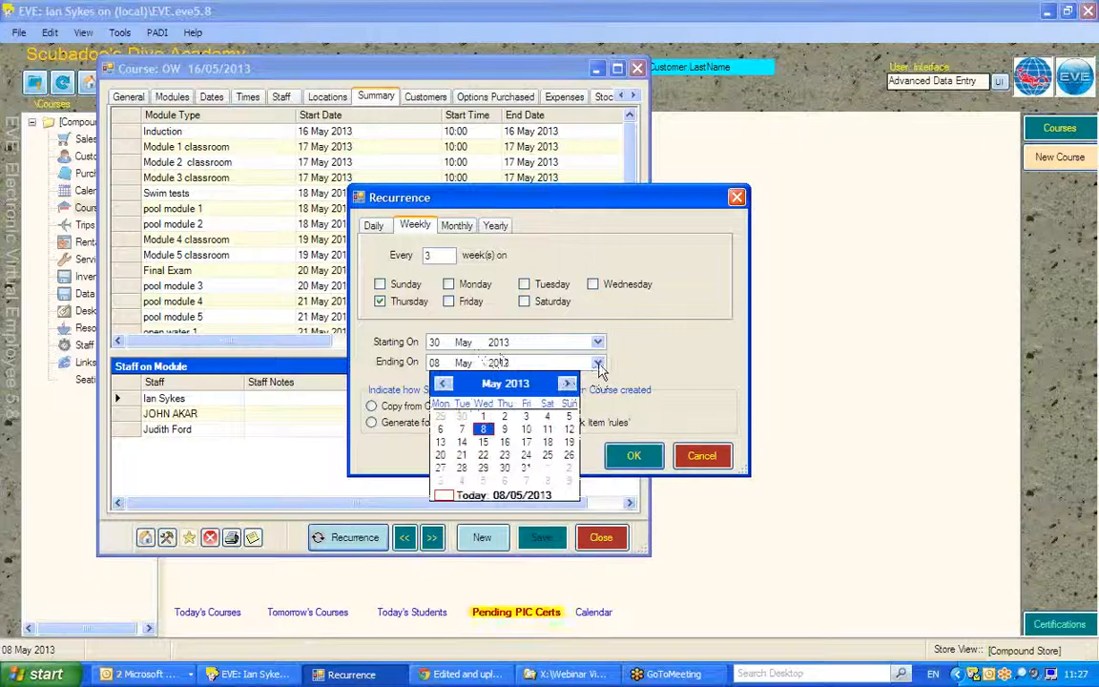
{"action": "left_click", "coordinate": [637, 380]}
{"action": "left_click", "coordinate": [461, 365]}
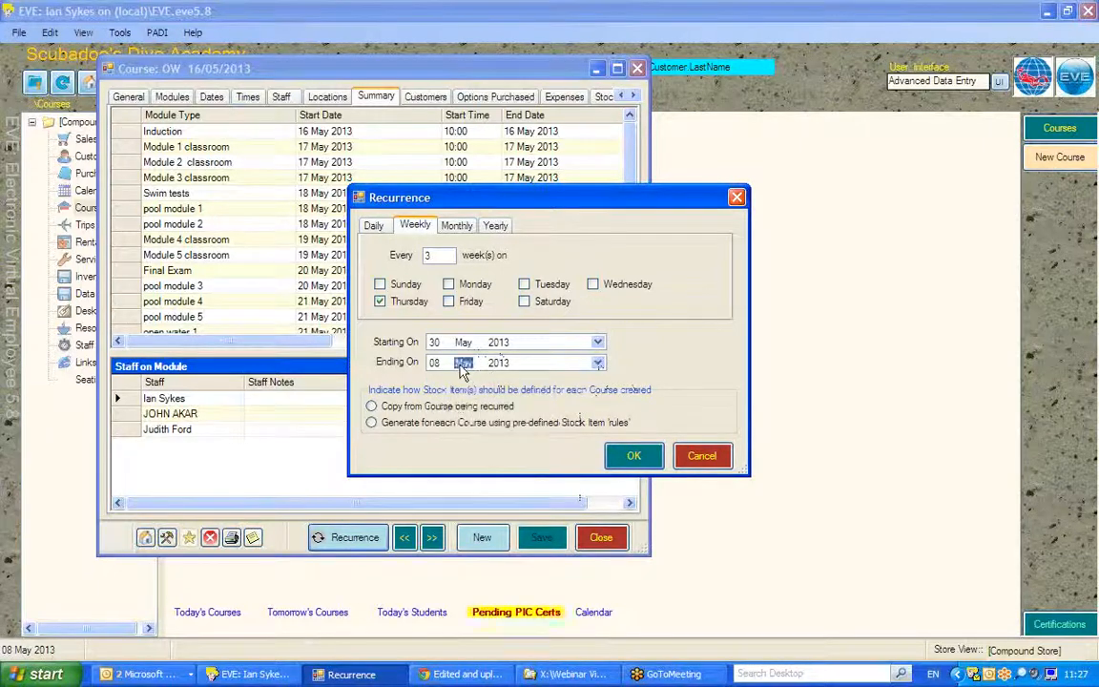
{"action": "key", "text": "Up"}
{"action": "key", "text": "Up"}
{"action": "key", "text": "Up"}
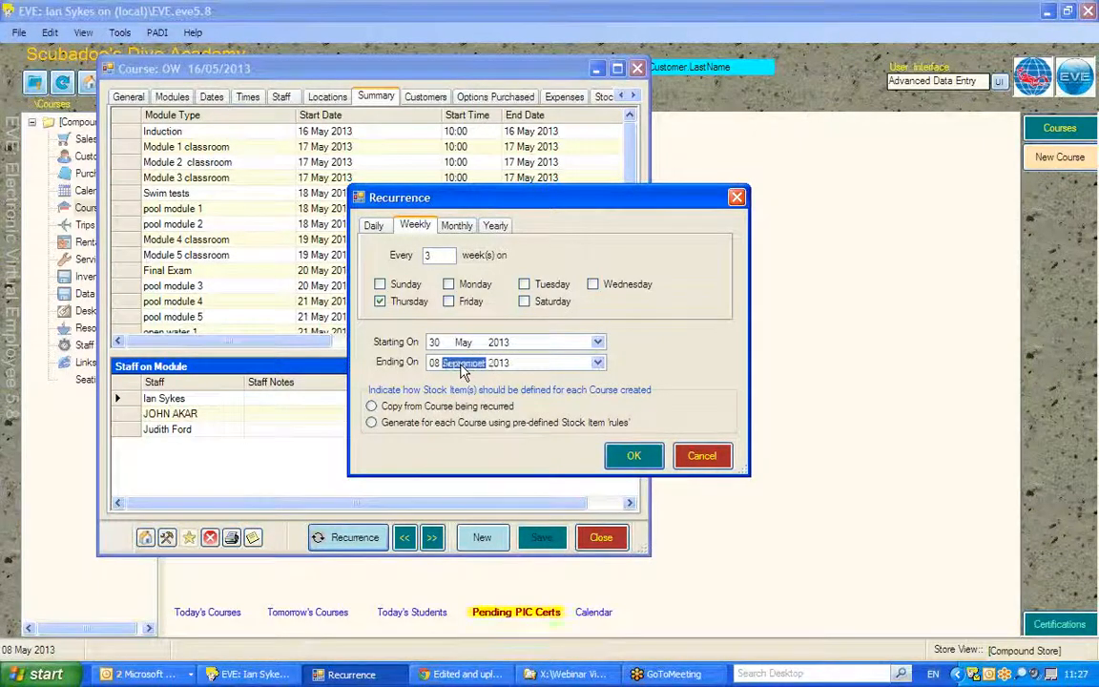
Step: Have the stock items copied from the course being recurred and accept the recurrence settings
{"action": "left_click", "coordinate": [396, 410]}
{"action": "left_click", "coordinate": [394, 408]}
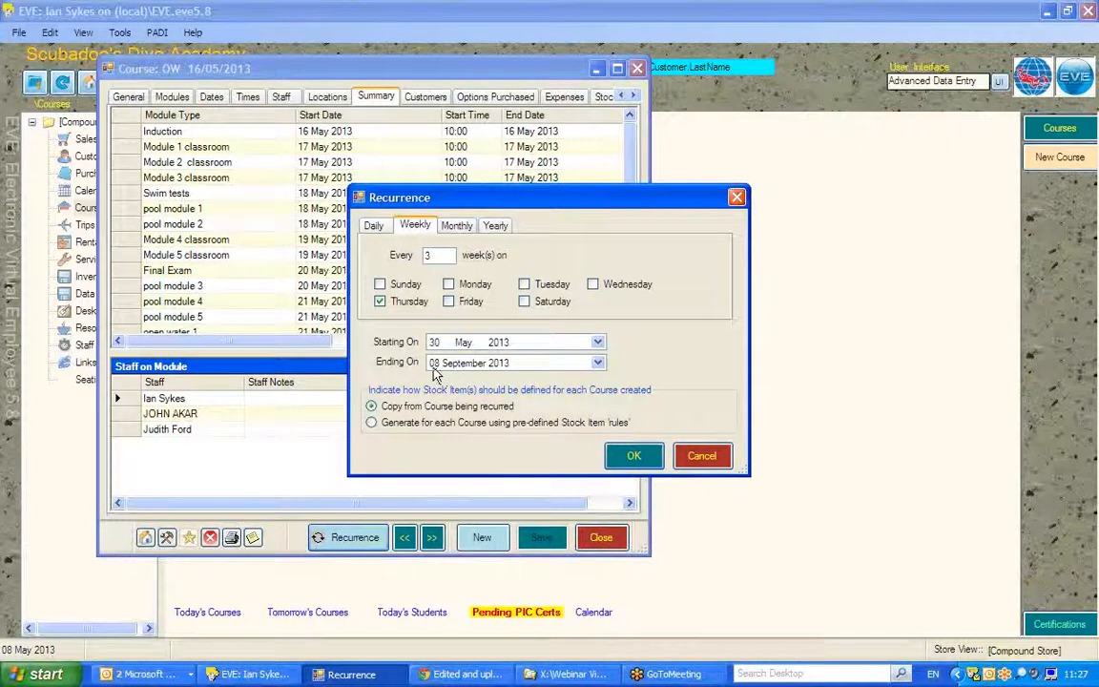
{"action": "left_click", "coordinate": [632, 456]}
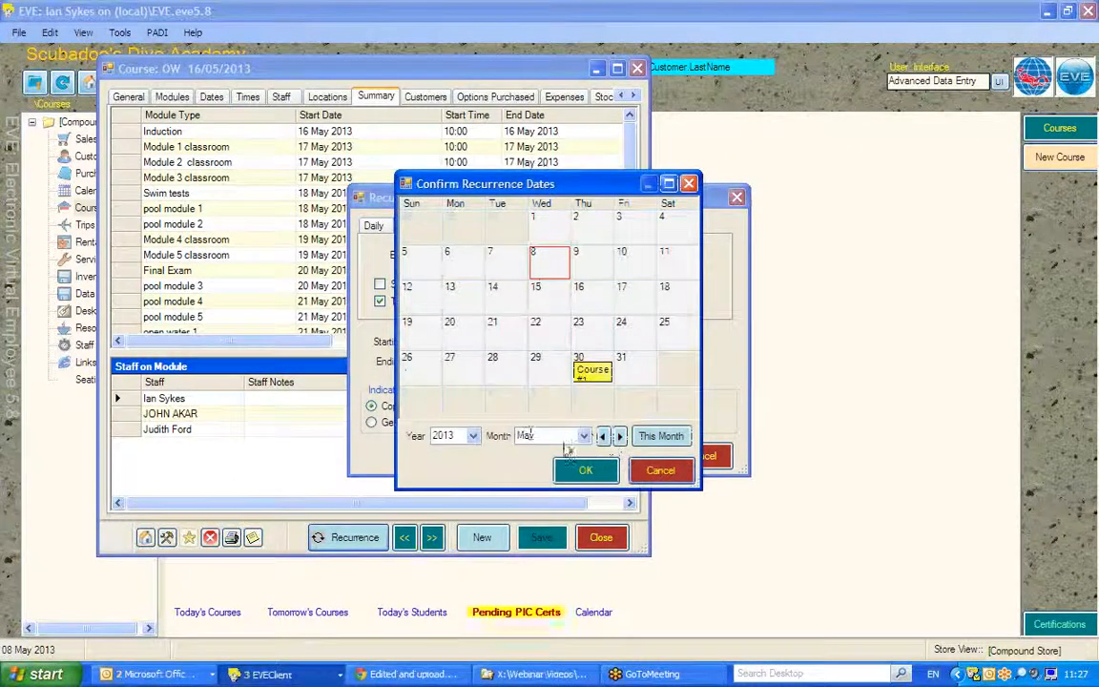
Step: Check the proposed recurrence dates month by month through September 2013, confirm them and close the course
{"action": "left_click", "coordinate": [619, 437]}
{"action": "left_click", "coordinate": [619, 437]}
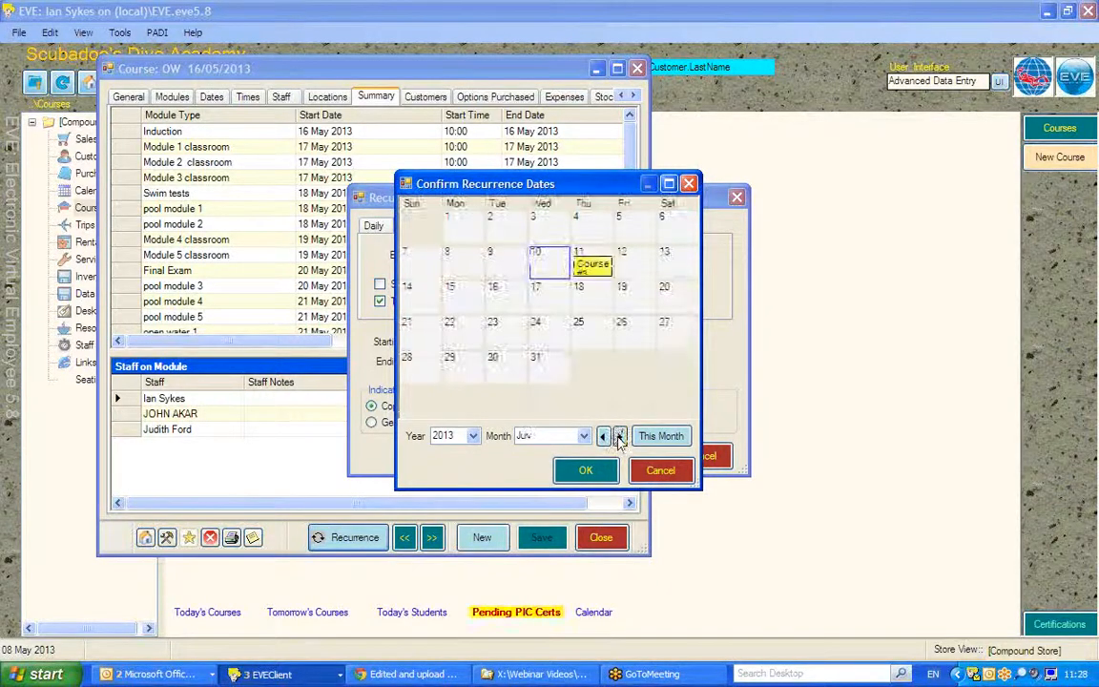
{"action": "left_click", "coordinate": [619, 437]}
{"action": "left_click", "coordinate": [620, 436]}
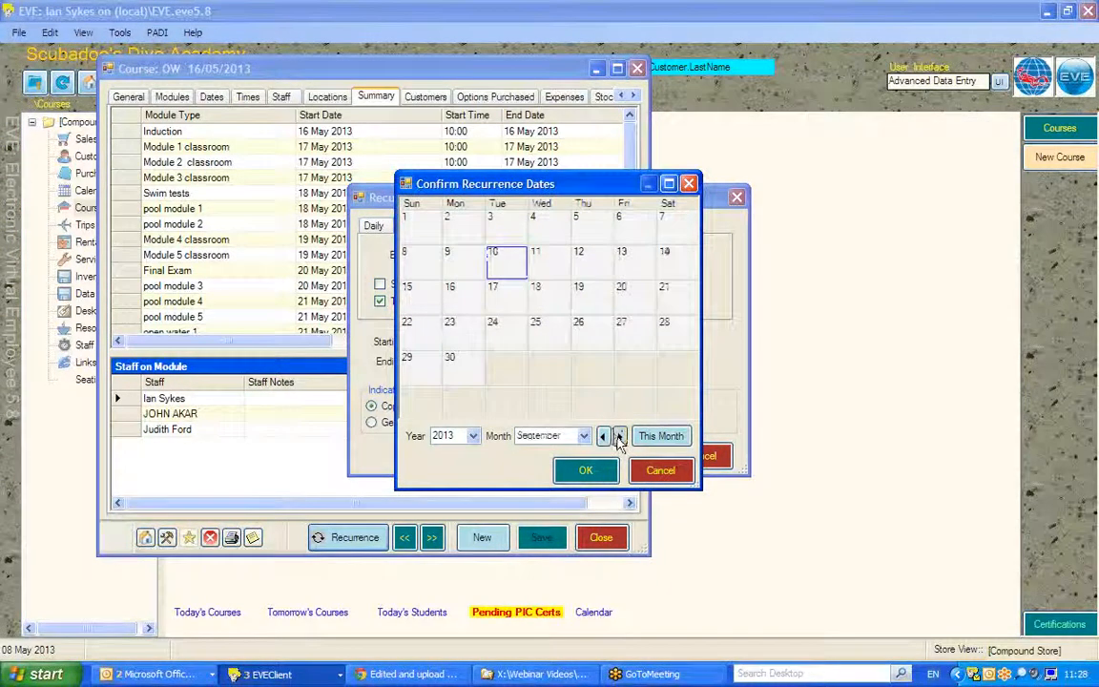
{"action": "left_click", "coordinate": [602, 436]}
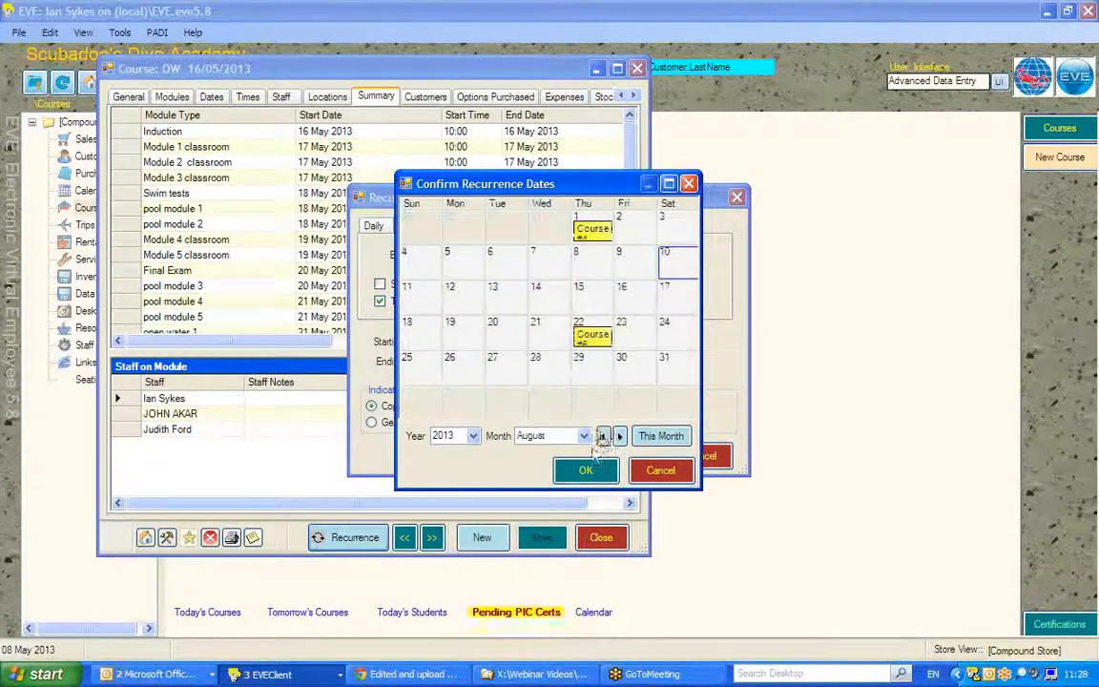
{"action": "left_click", "coordinate": [584, 471]}
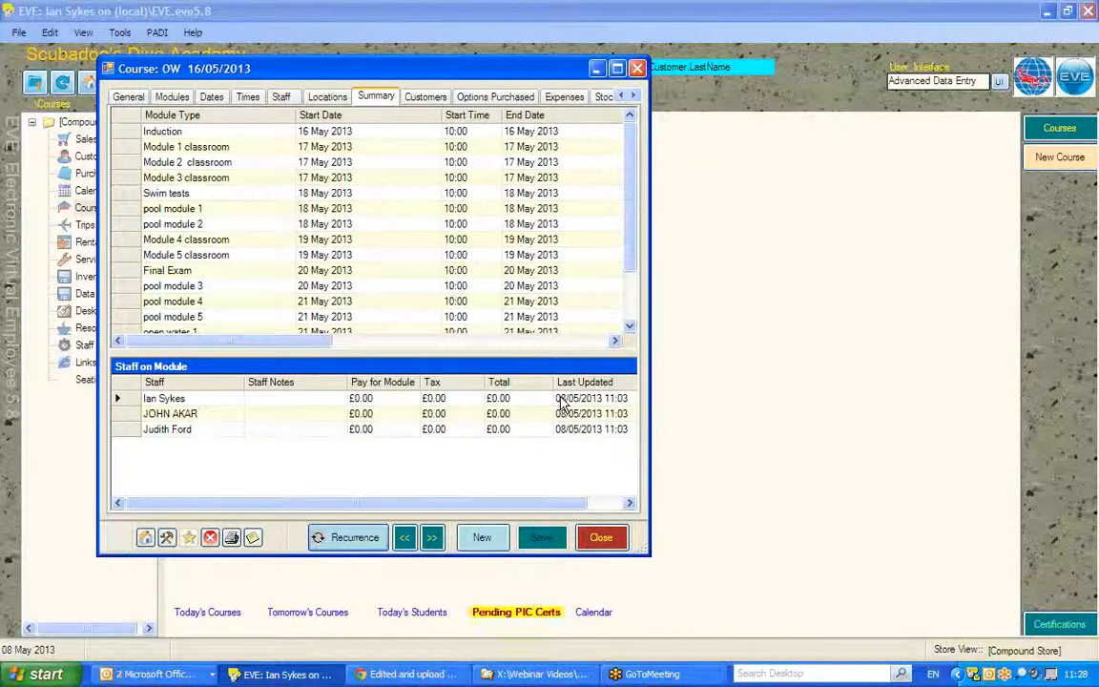
{"action": "left_click", "coordinate": [603, 538]}
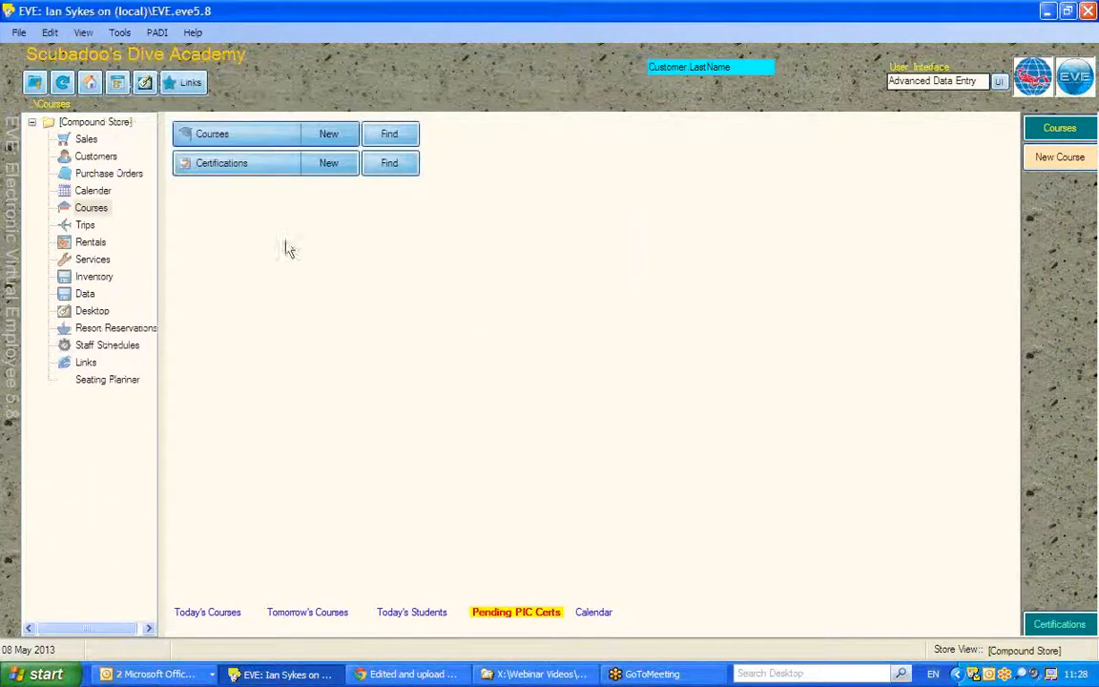
Step: Search for incomplete courses created between 08 May 2013 and 08 May 2013
{"action": "left_click", "coordinate": [380, 140]}
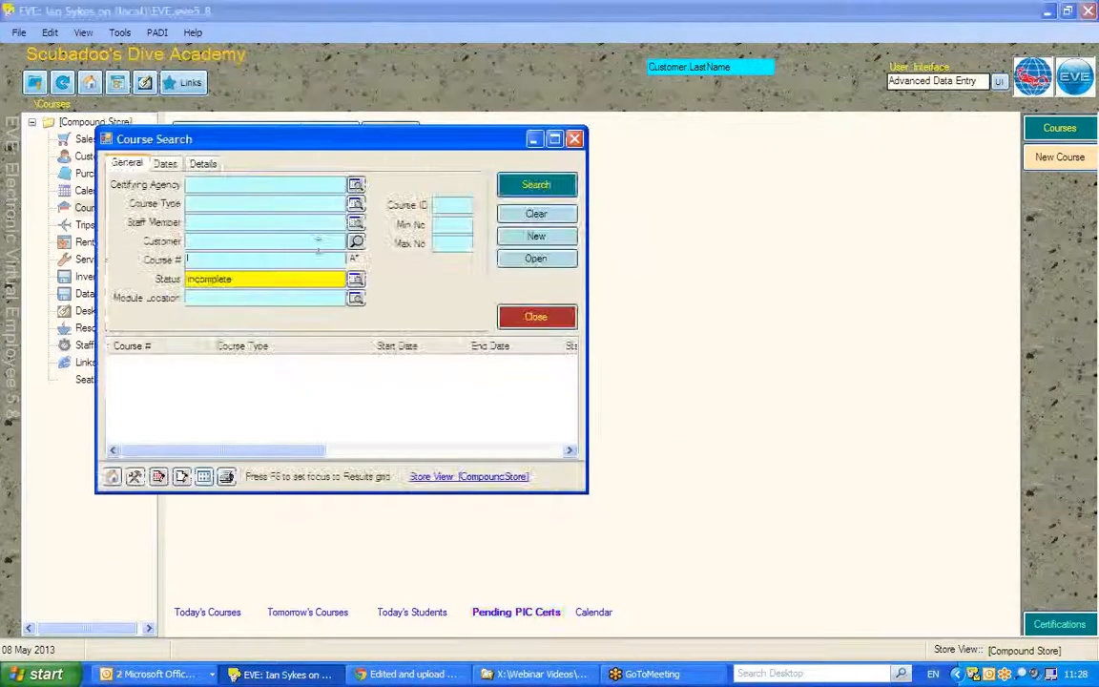
{"action": "left_click", "coordinate": [162, 163]}
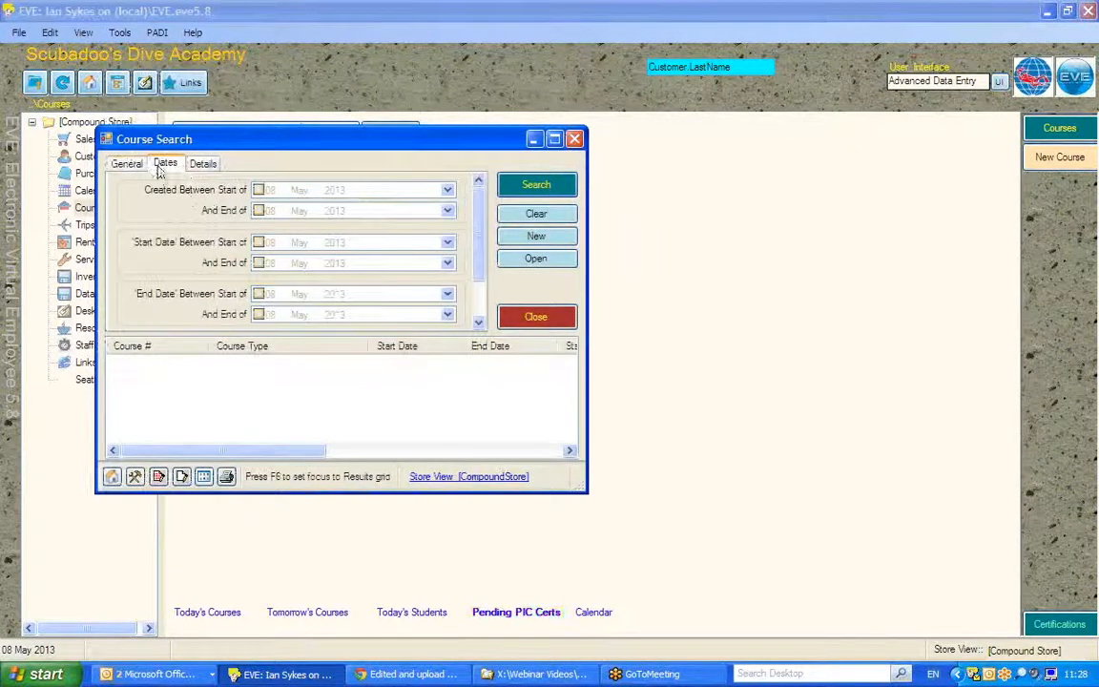
{"action": "left_click", "coordinate": [259, 190]}
{"action": "left_click", "coordinate": [259, 211]}
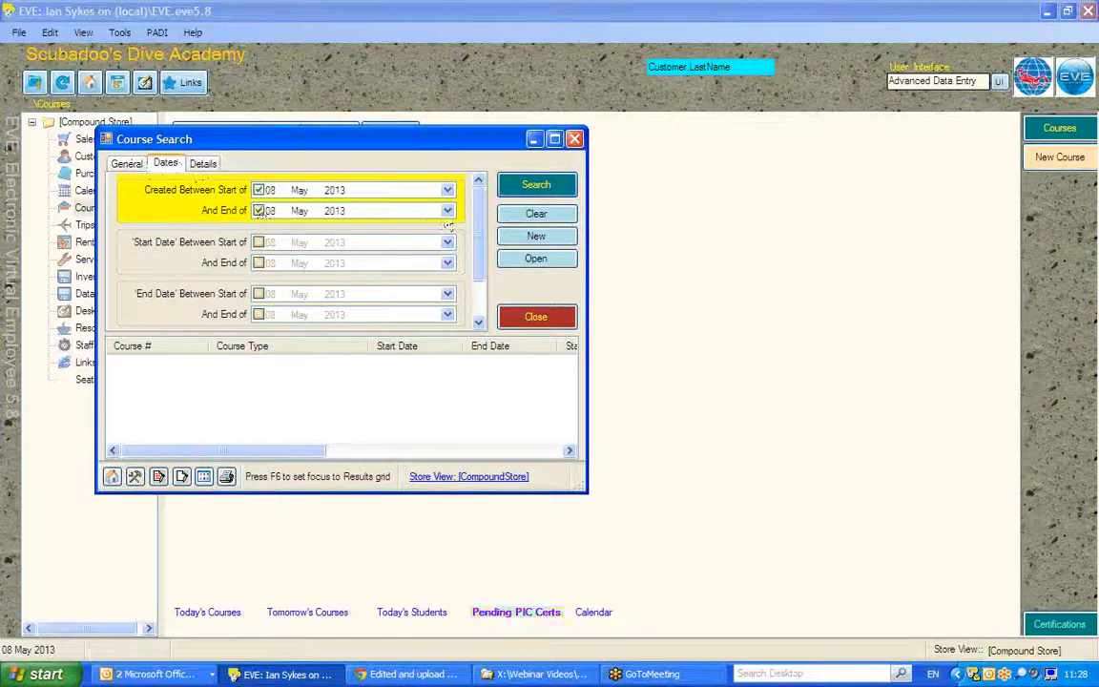
{"action": "left_click", "coordinate": [535, 188]}
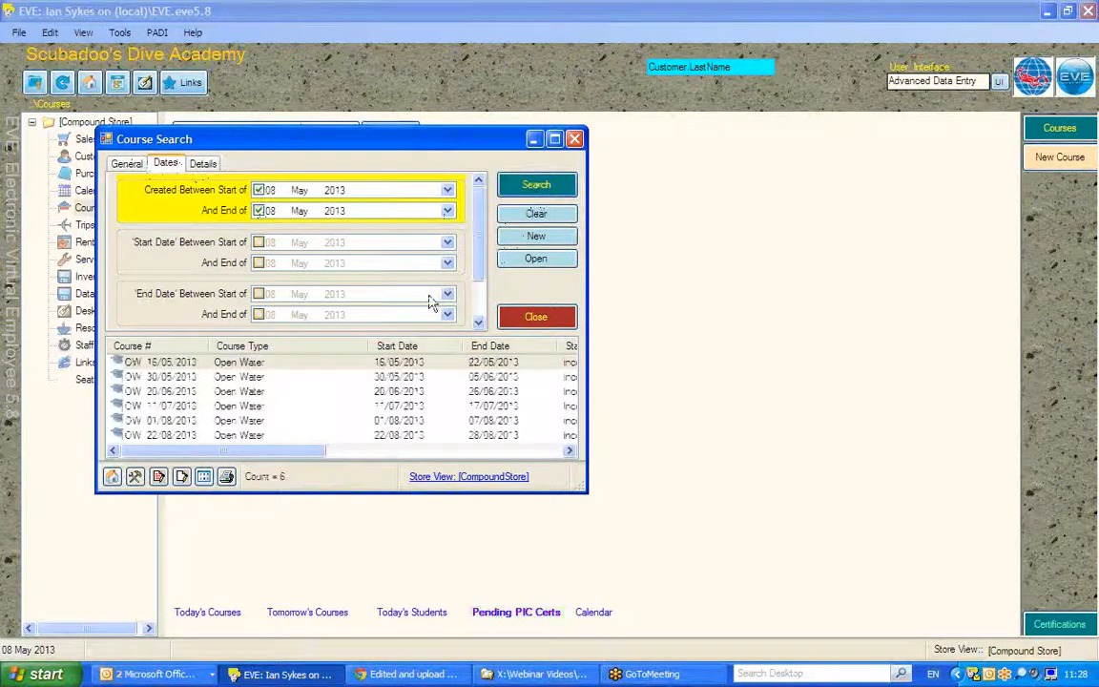
Step: Look through the found Open Water courses from the first start date to the last and back
{"action": "left_click", "coordinate": [404, 372]}
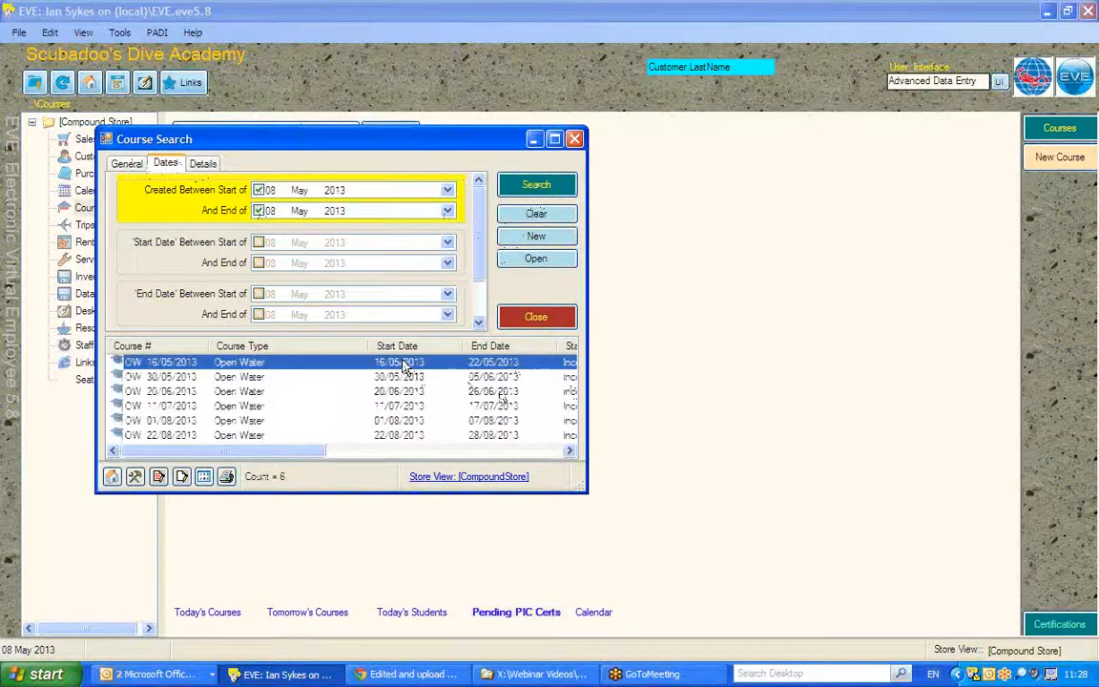
{"action": "key", "text": "Down"}
{"action": "key", "text": "Down"}
{"action": "key", "text": "Down"}
{"action": "key", "text": "Down"}
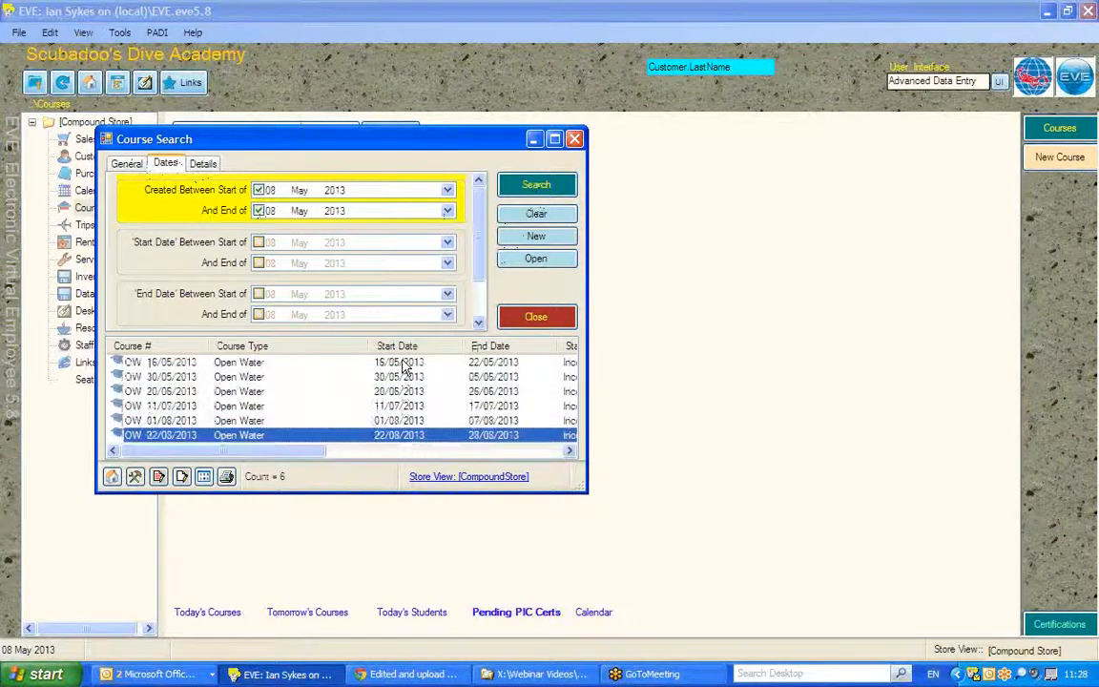
{"action": "key", "text": "Up"}
{"action": "key", "text": "Up"}
{"action": "key", "text": "Up"}
{"action": "key", "text": "Up"}
{"action": "key", "text": "Up"}
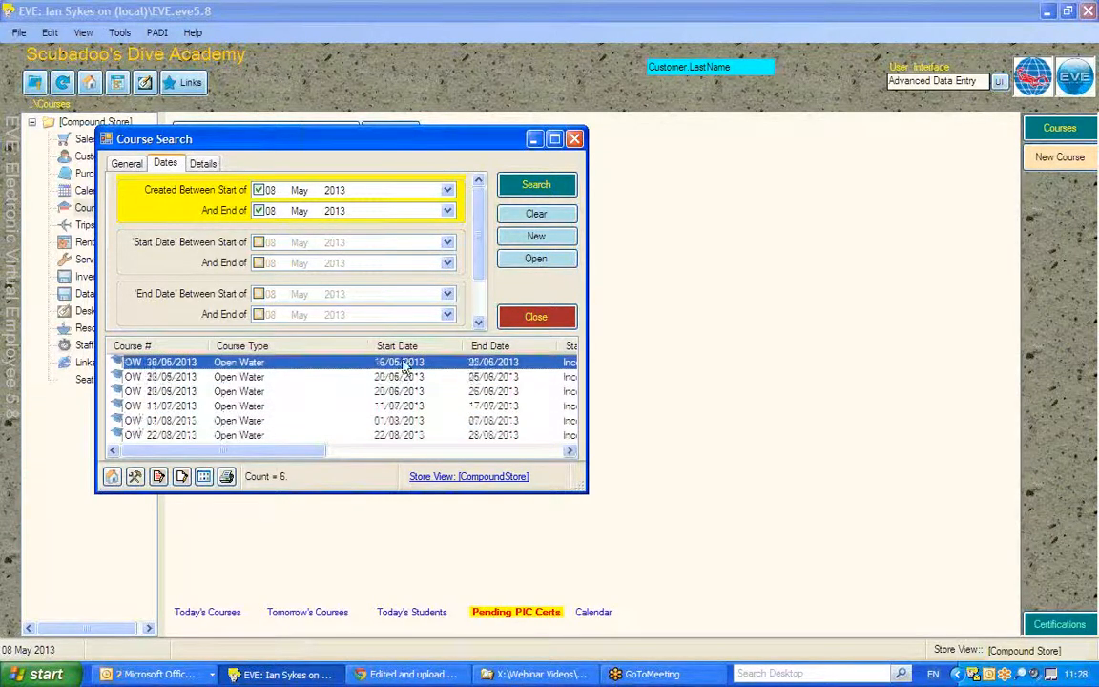